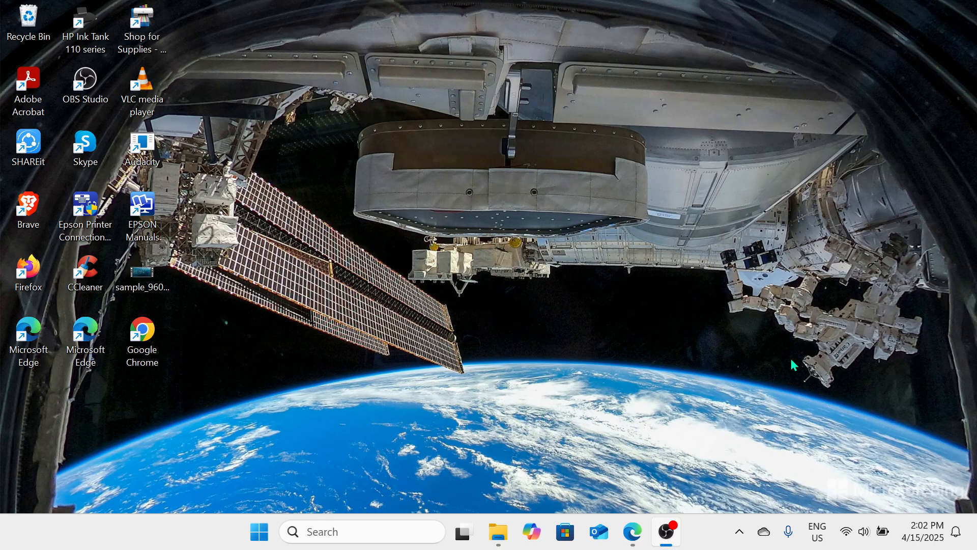
Step: Examine the drives and their free space under This PC in File Explorer, closing the window when done
click(786, 14)
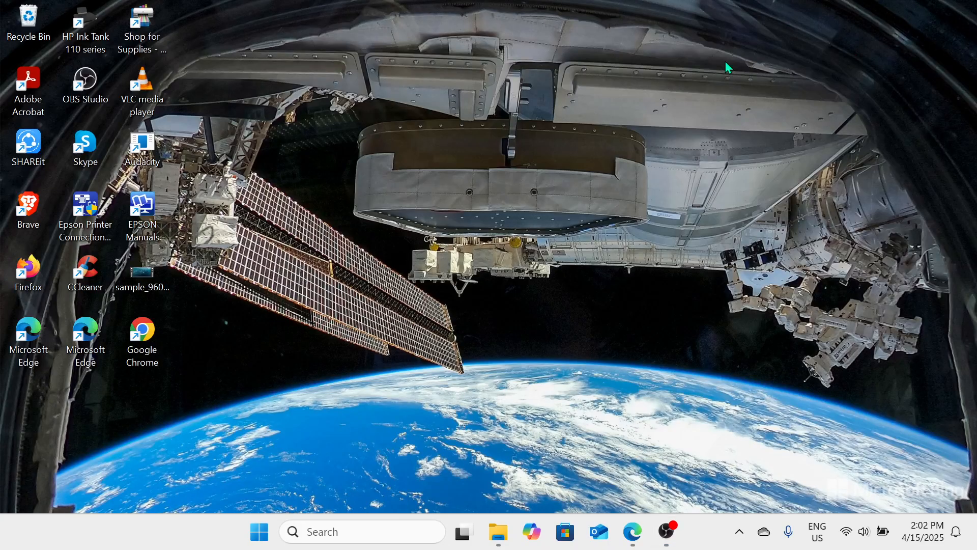
click(493, 547)
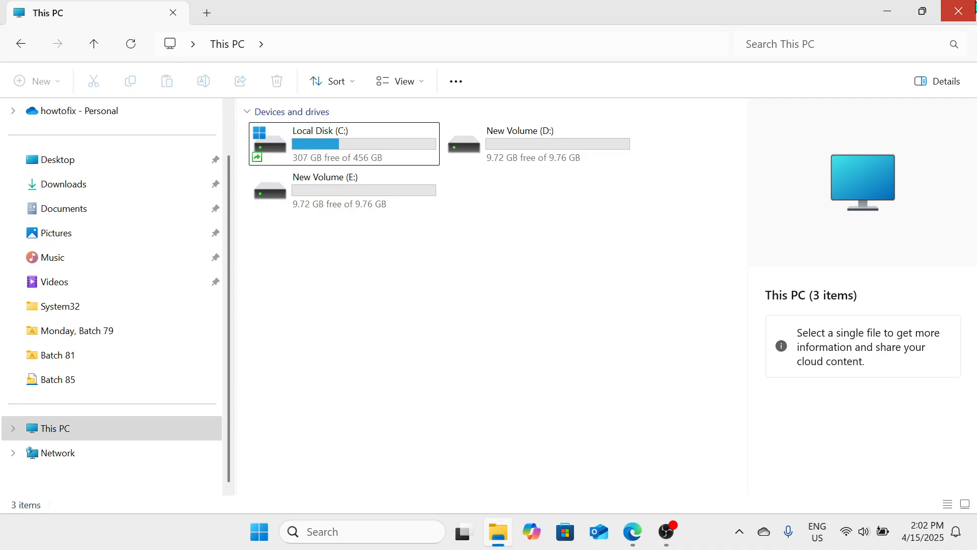
click(975, 6)
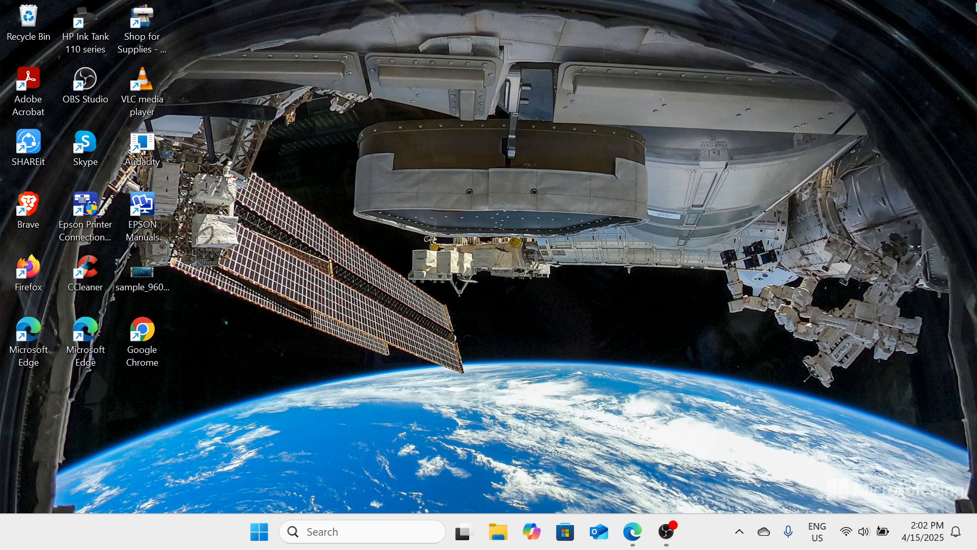
Step: Open Disk Management by running diskmgmt.msc and maximize its window
key(super+r)
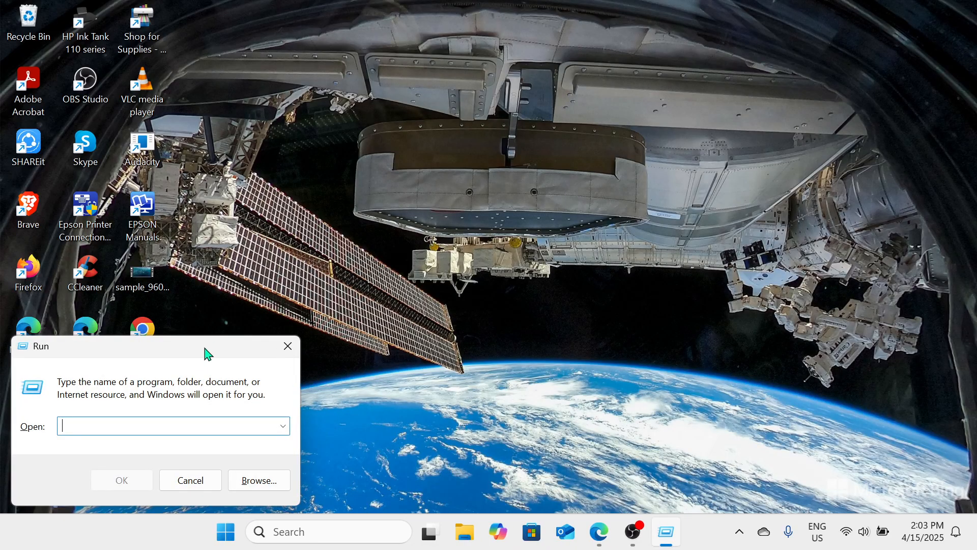
drag(205, 351, 548, 197)
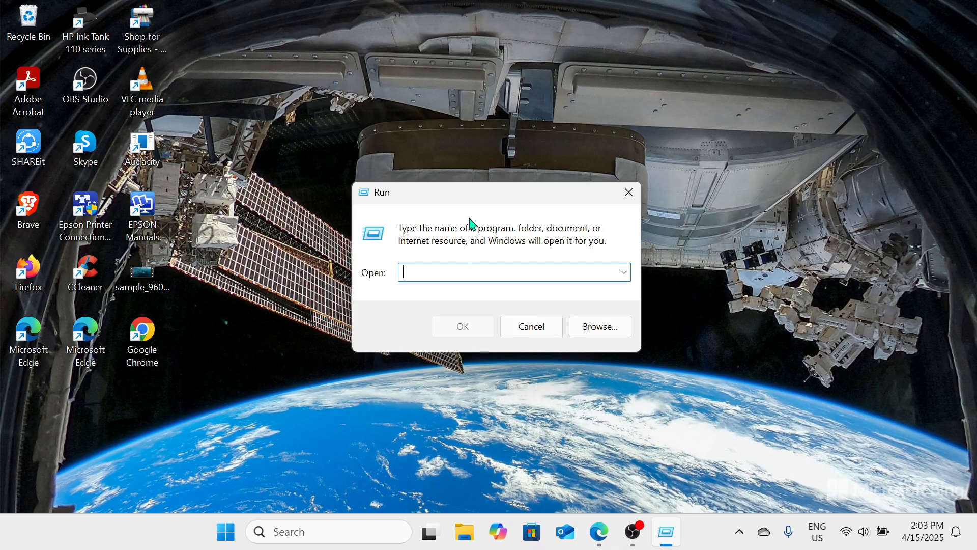
right_click(218, 543)
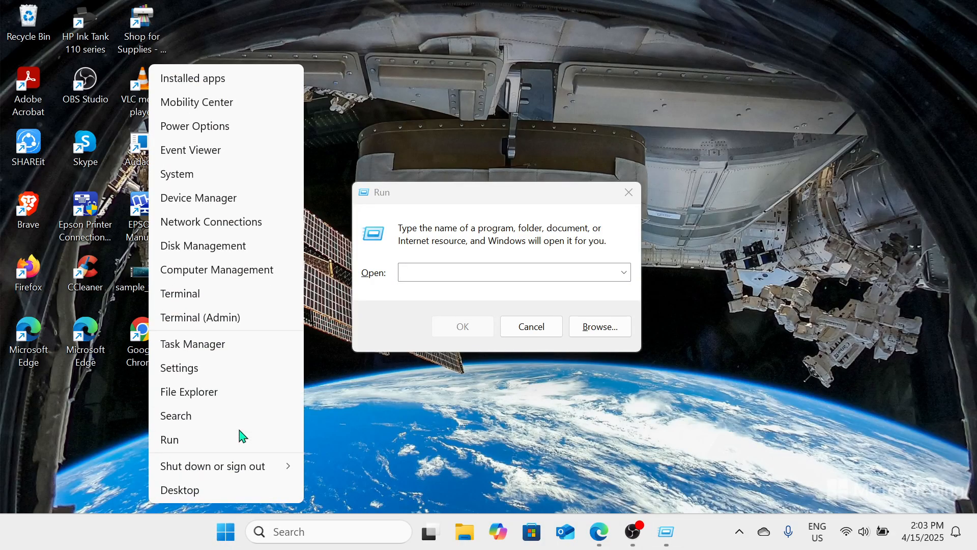
click(456, 280)
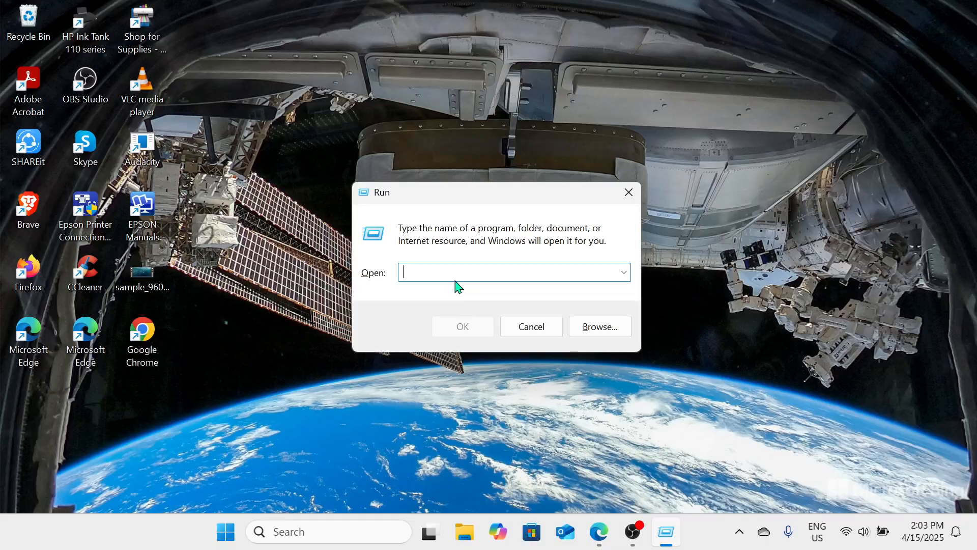
text(disk)
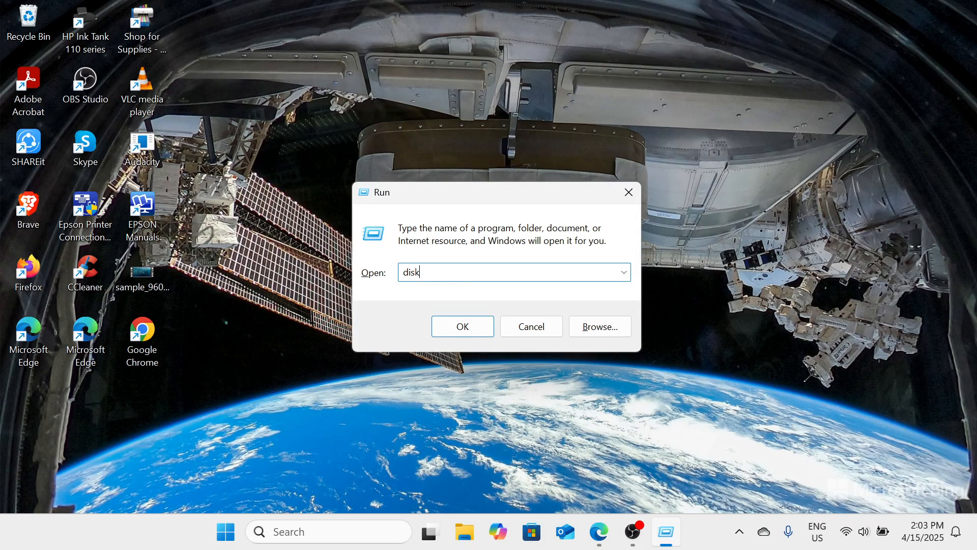
text(mgmt.msc)
key(Return)
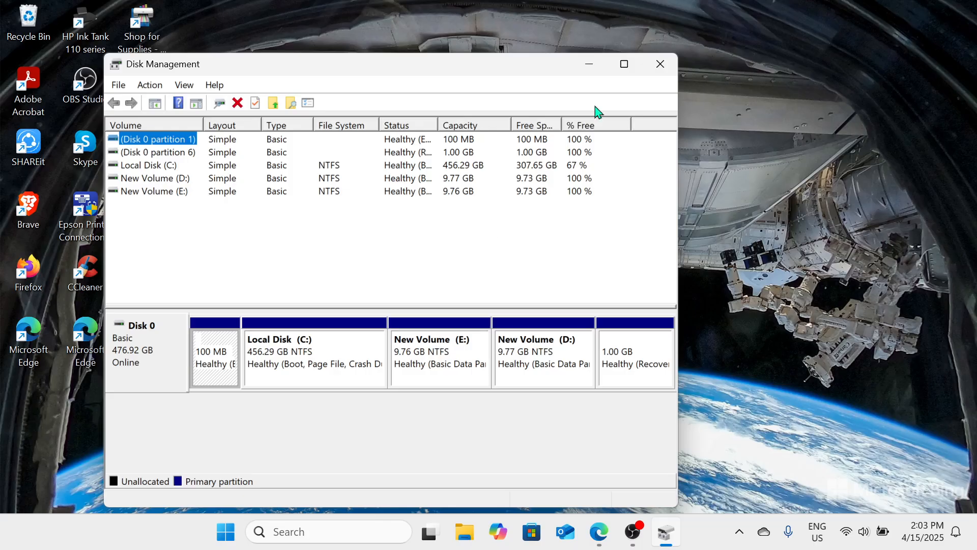
click(626, 70)
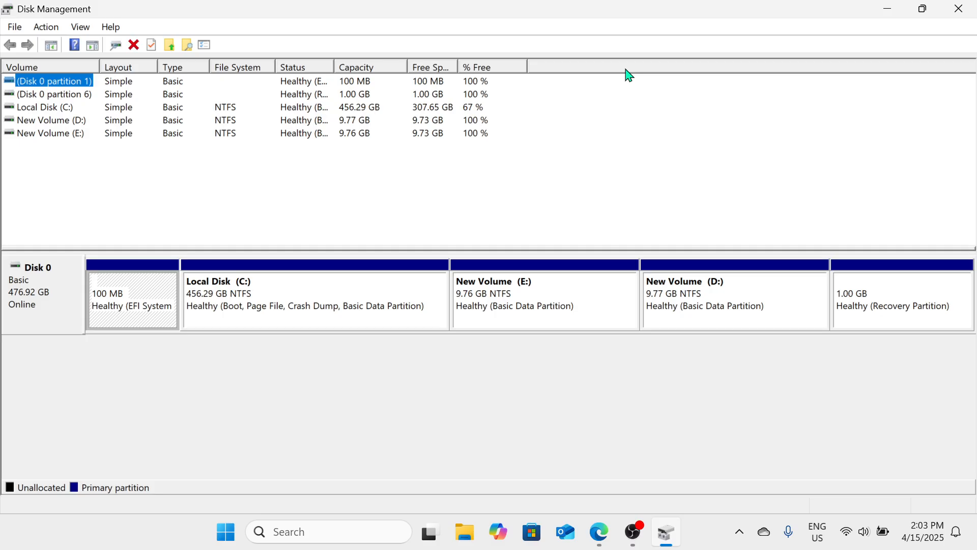
Step: Check whether the C: volume can be extended and examine the neighbouring E: and D: volumes on Disk 0
click(314, 311)
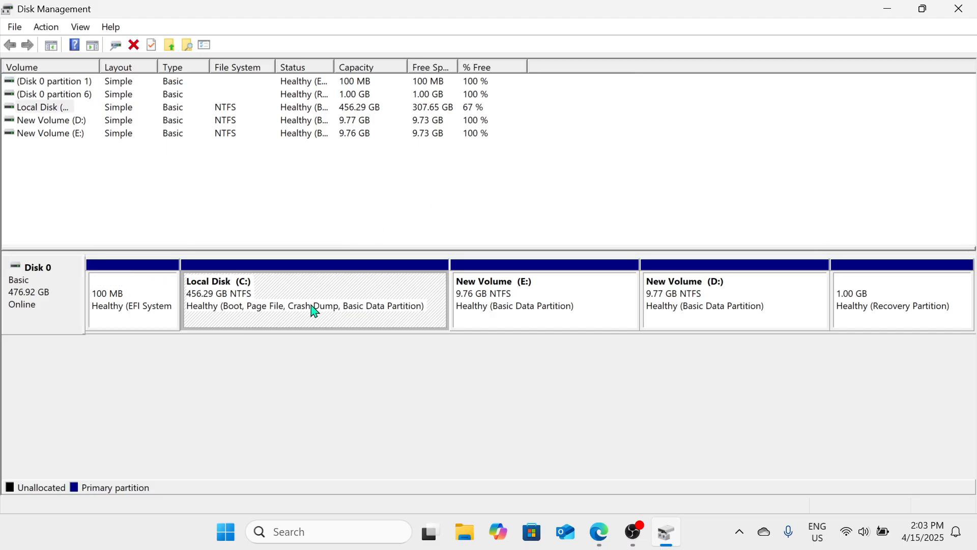
right_click(312, 305)
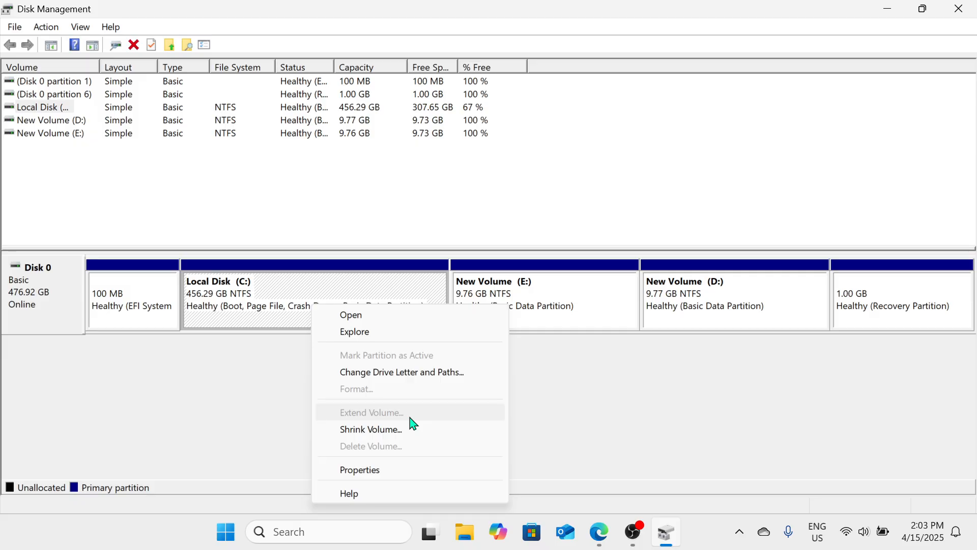
click(730, 436)
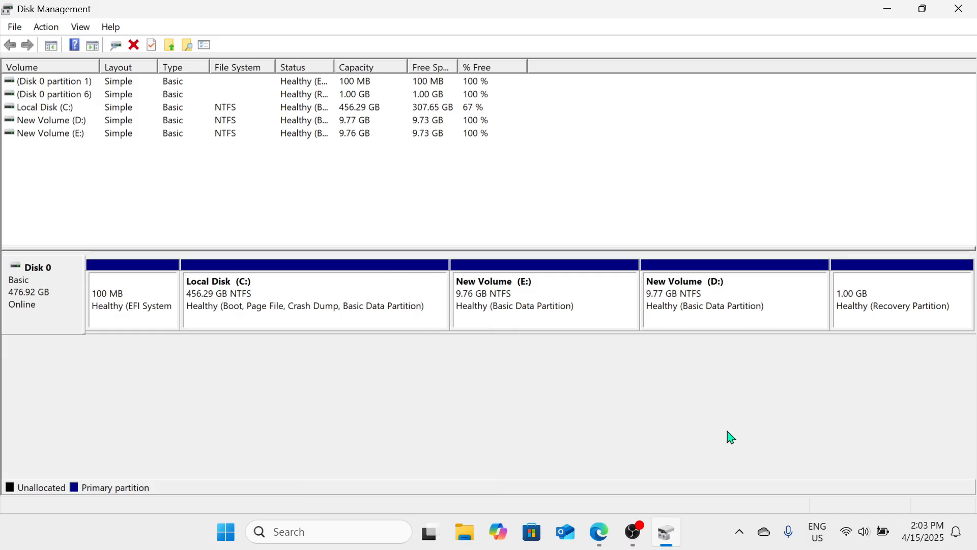
click(536, 288)
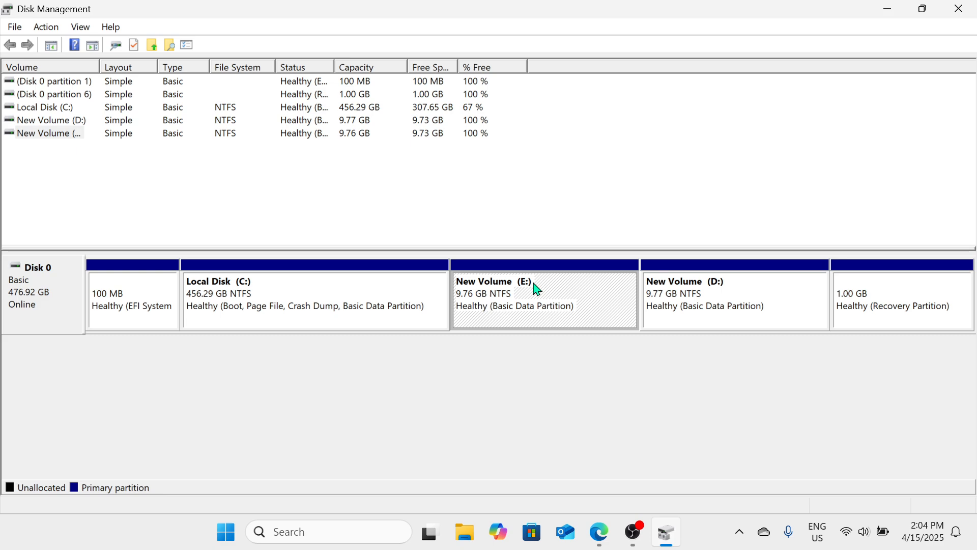
click(716, 286)
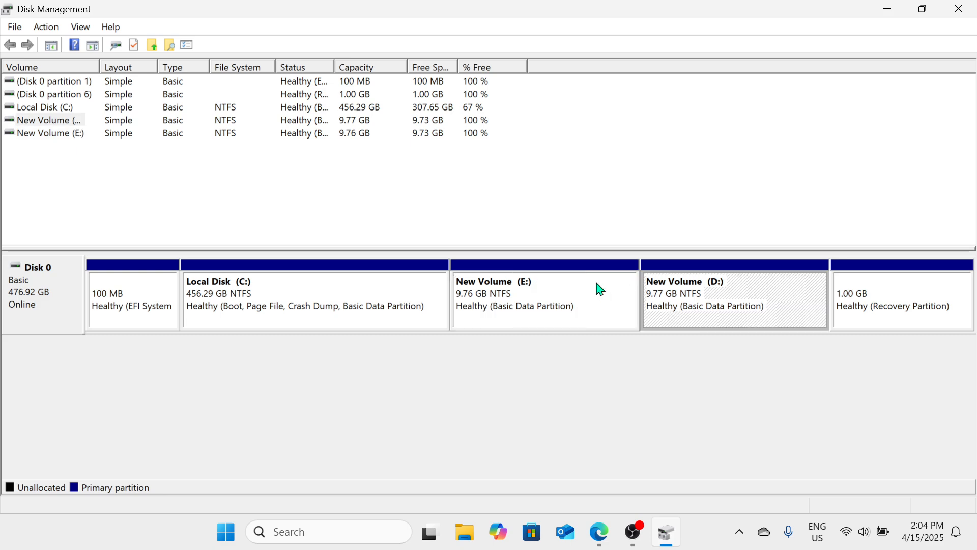
right_click(729, 304)
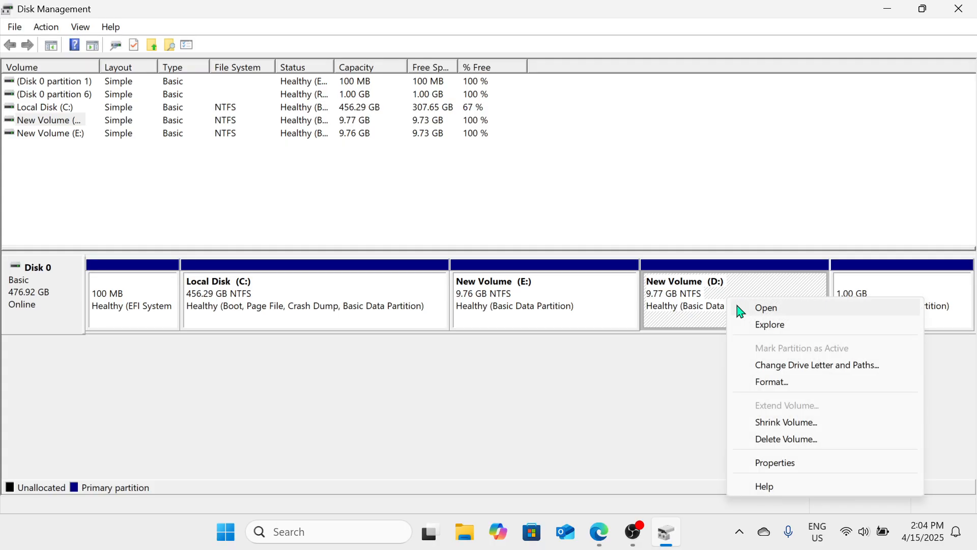
click(839, 427)
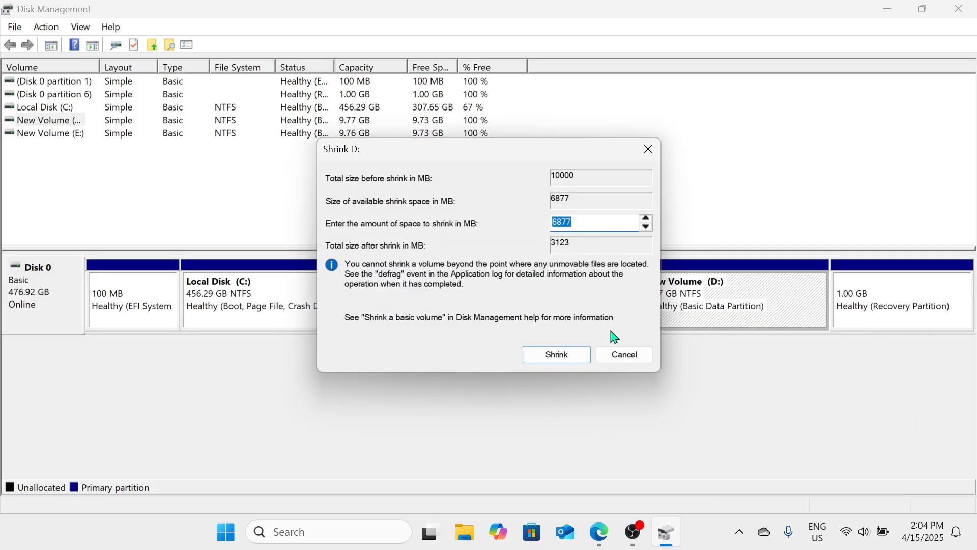
click(625, 359)
Step: Delete the New Volume (D:) partition from Disk 0, accepting the erasure of its data
right_click(748, 295)
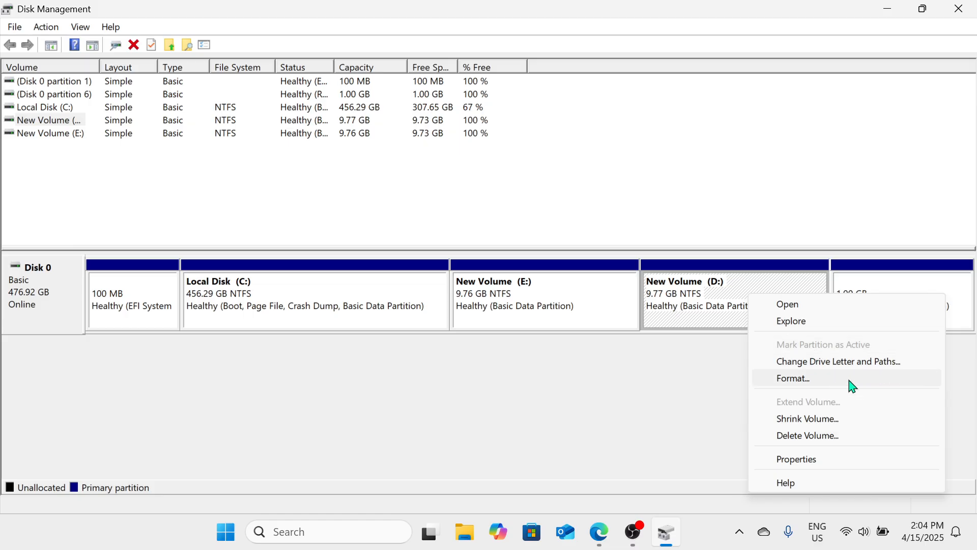
click(867, 441)
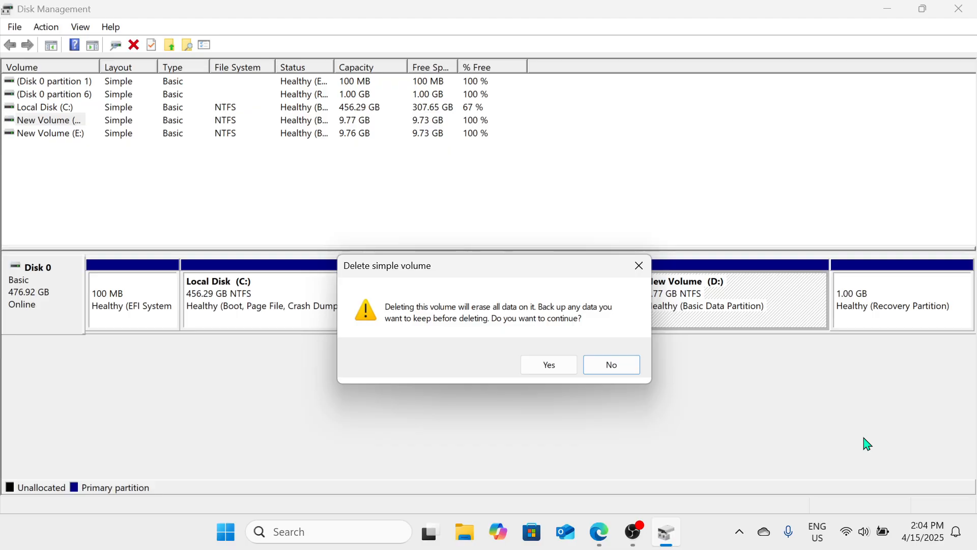
click(534, 366)
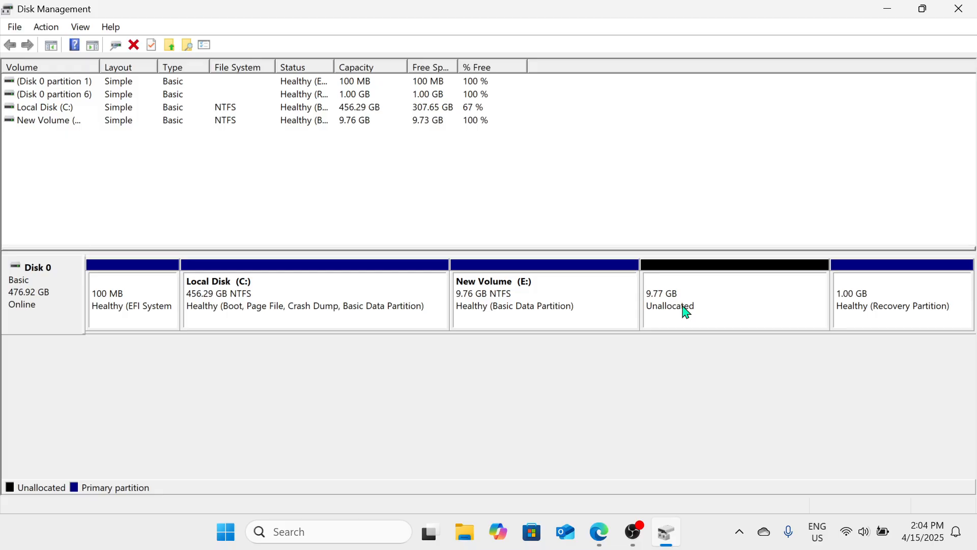
Step: Delete the New Volume (E:) partition next to the C: volume, accepting the erasure of its data
click(559, 314)
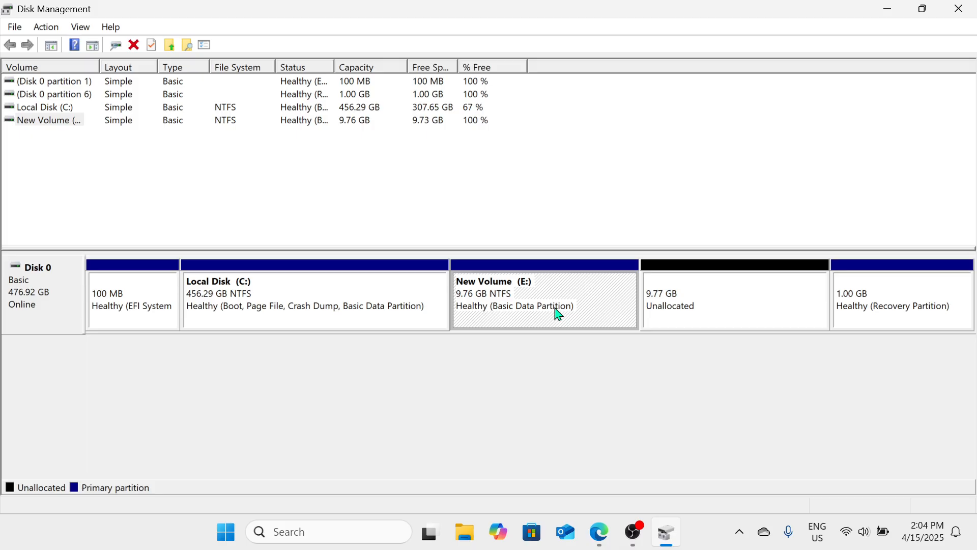
right_click(558, 314)
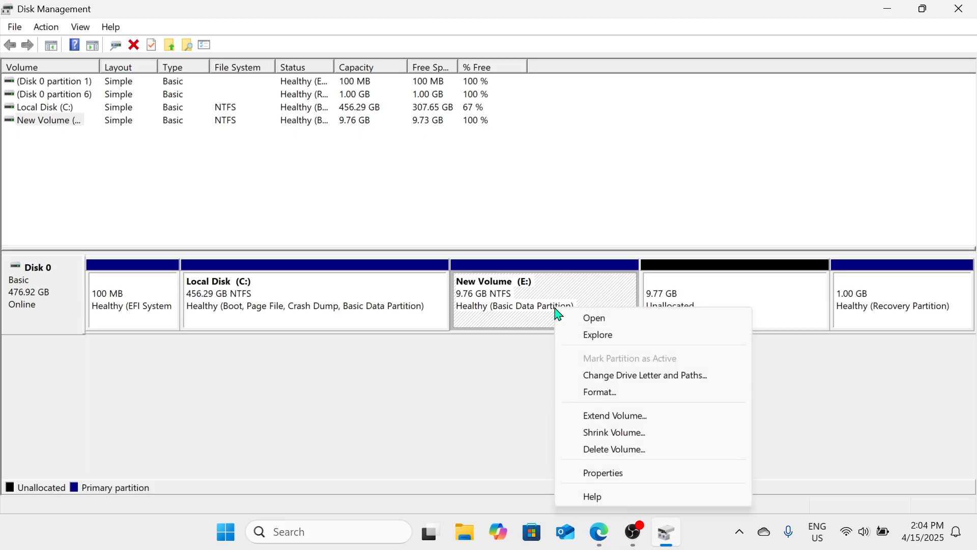
click(646, 451)
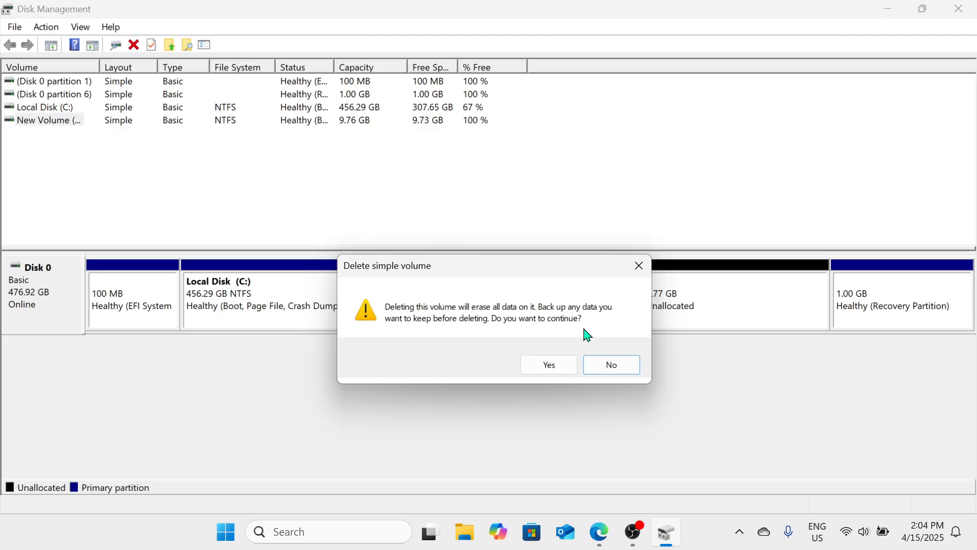
click(569, 369)
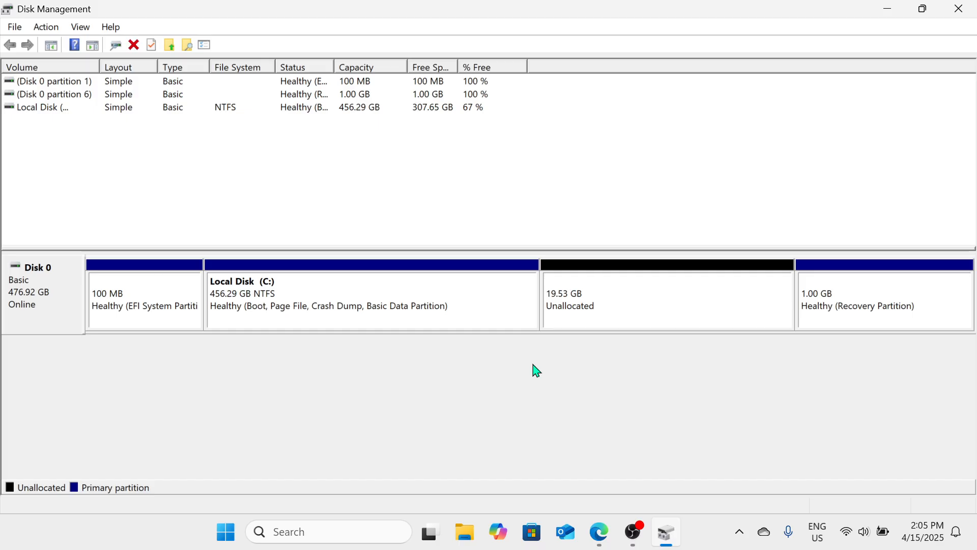
Step: Extend the Local Disk (C:) volume with 20000 MB of unallocated space from Disk 0 and close Disk Management
click(399, 323)
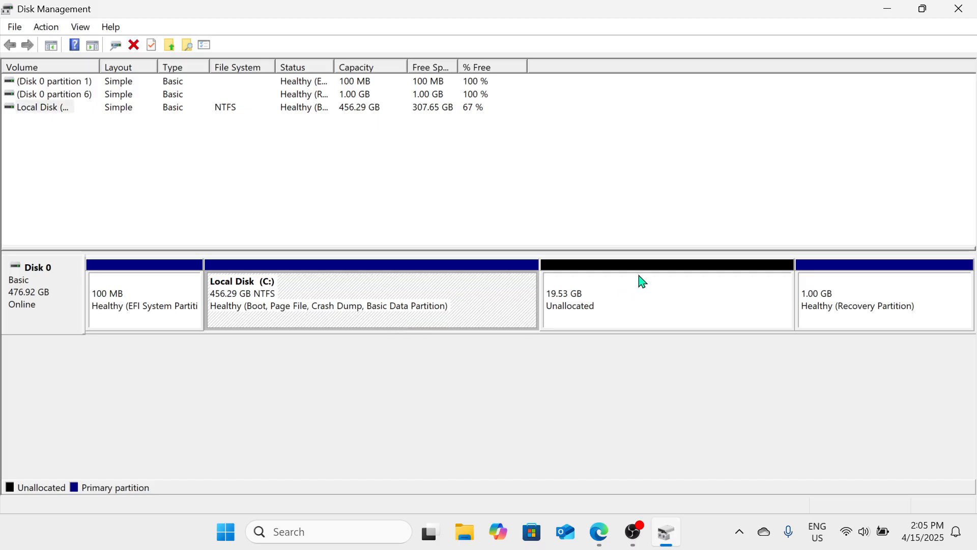
right_click(437, 302)
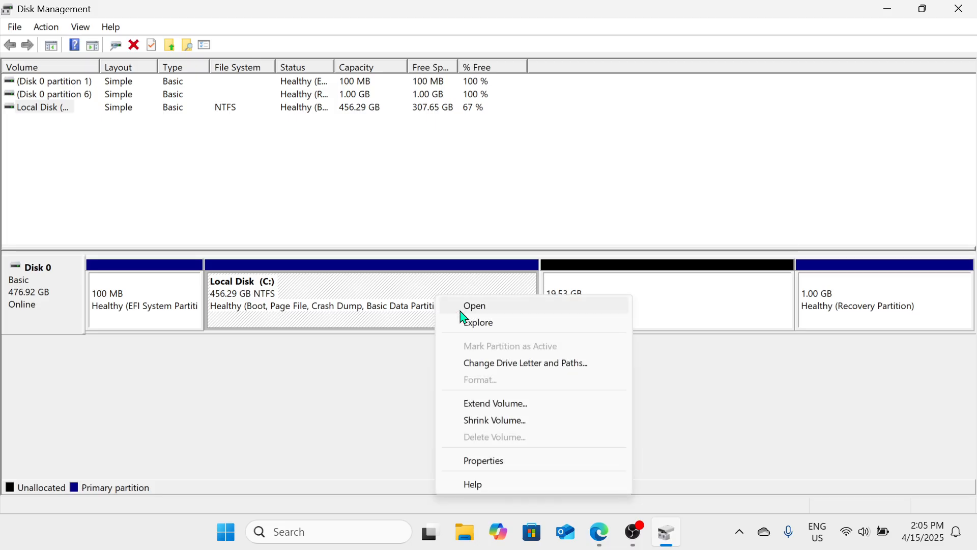
click(534, 410)
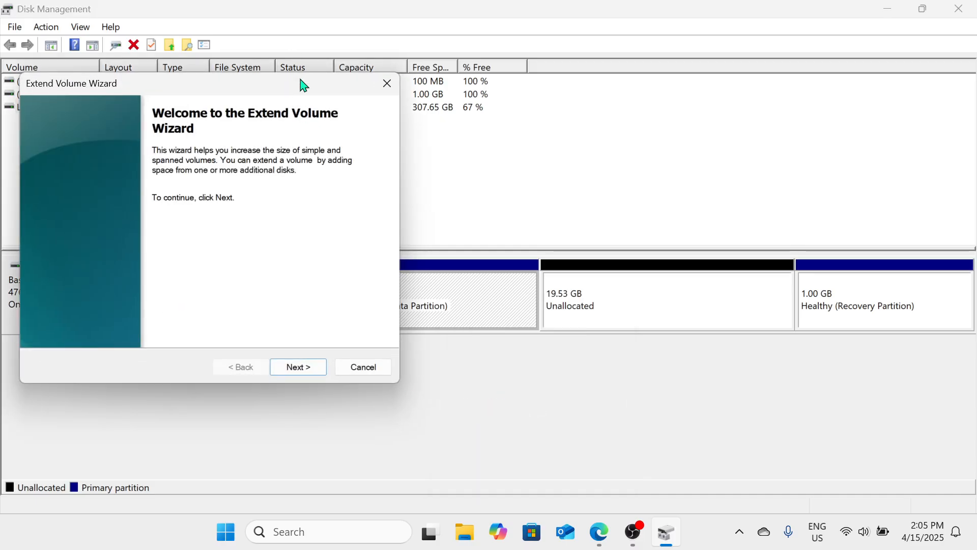
drag(304, 86, 556, 107)
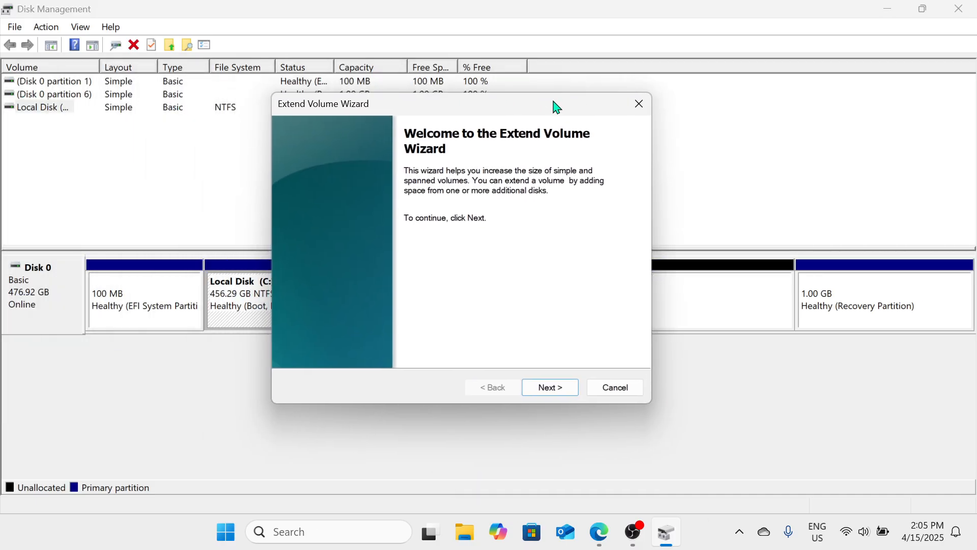
click(566, 388)
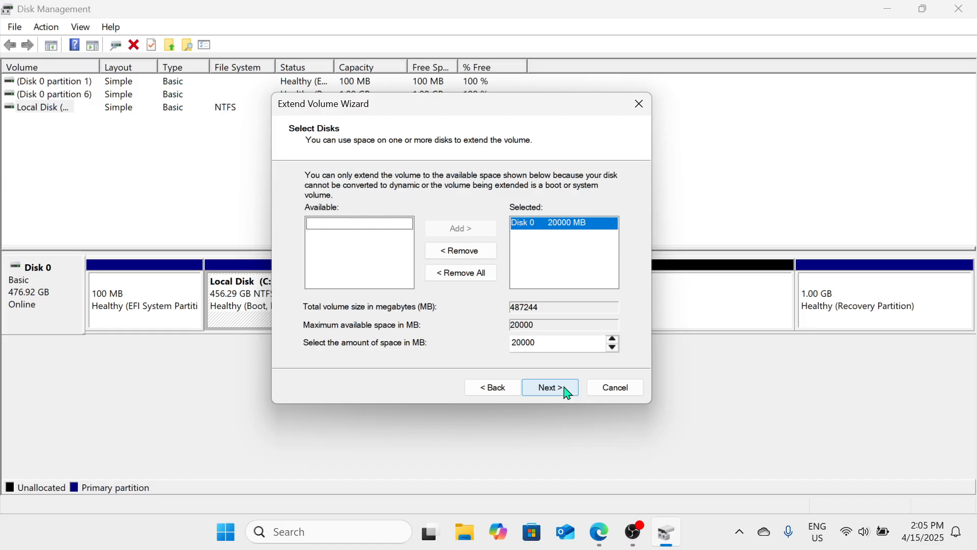
click(568, 393)
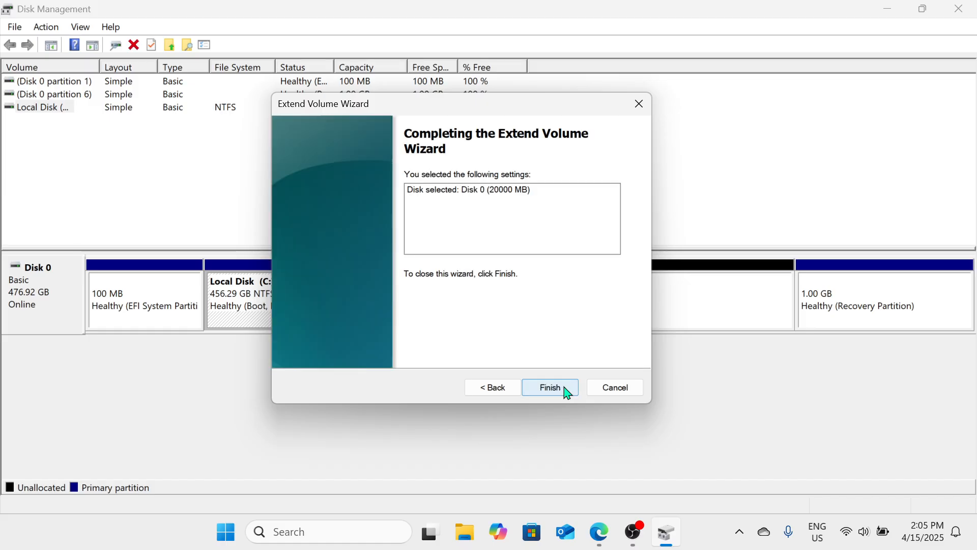
click(568, 394)
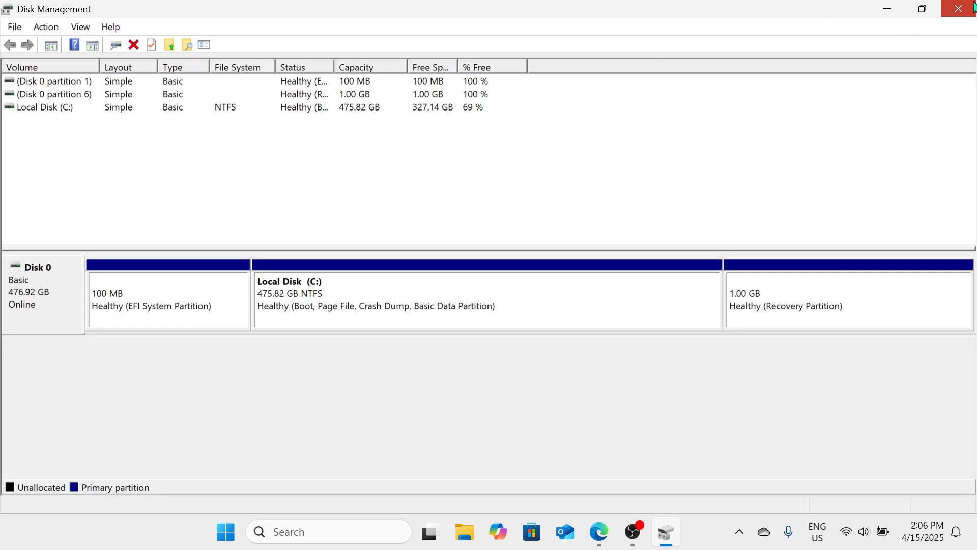
click(959, 8)
Step: Check the C: drive's size and free space under This PC in File Explorer, closing the window when done
click(498, 531)
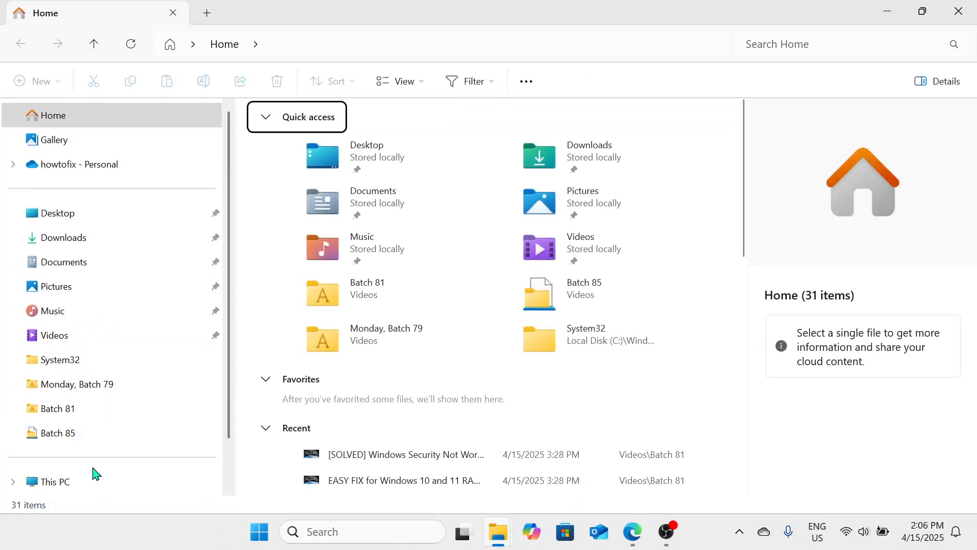
click(98, 485)
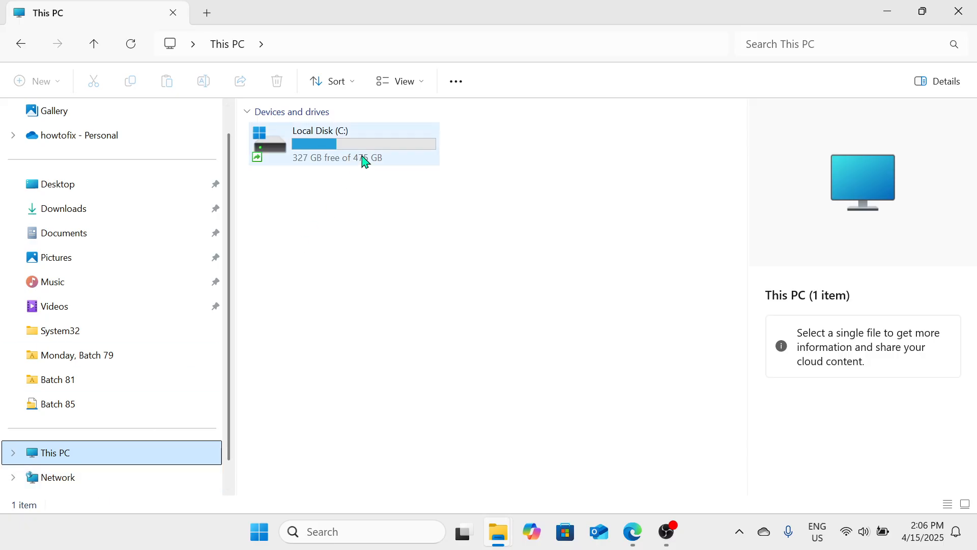
mouse_move(364, 161)
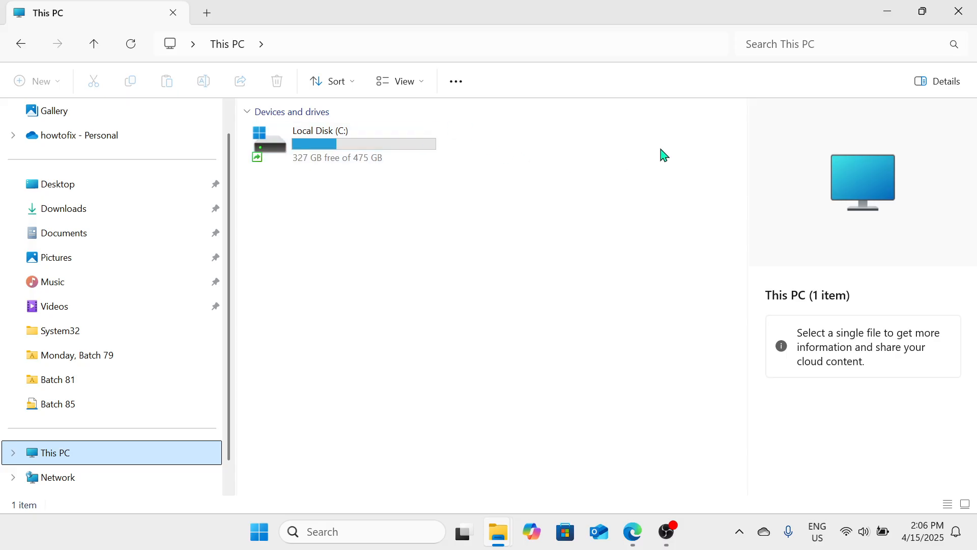
click(949, 8)
key(super+e)
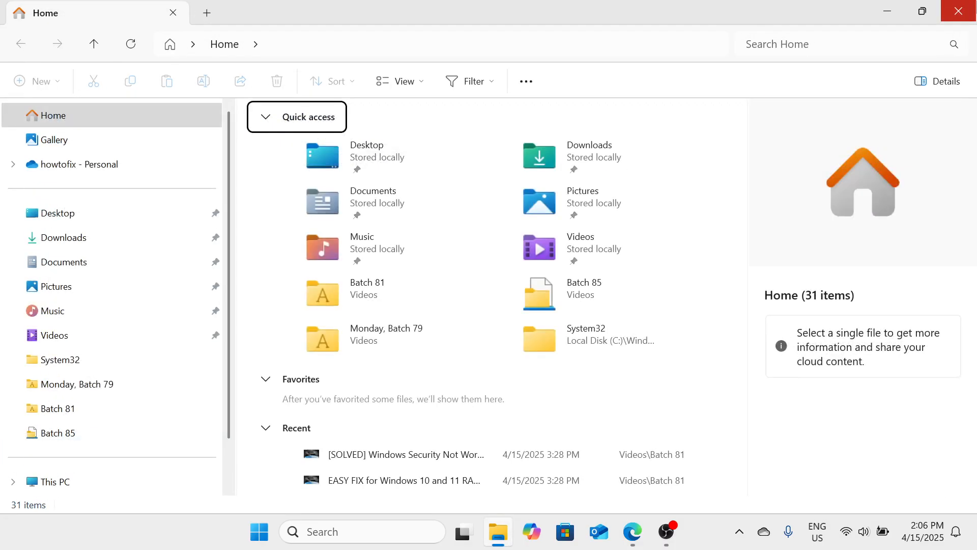
click(957, 11)
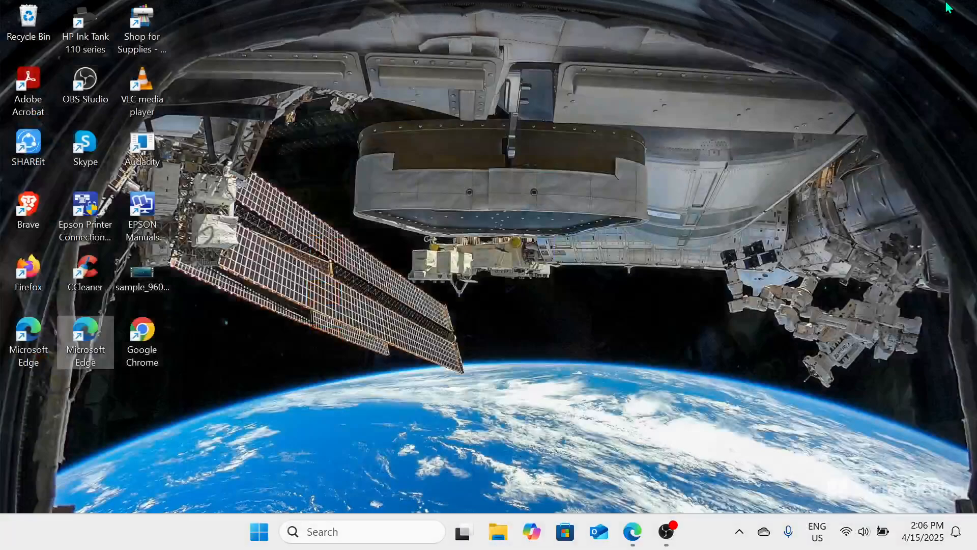
click(669, 535)
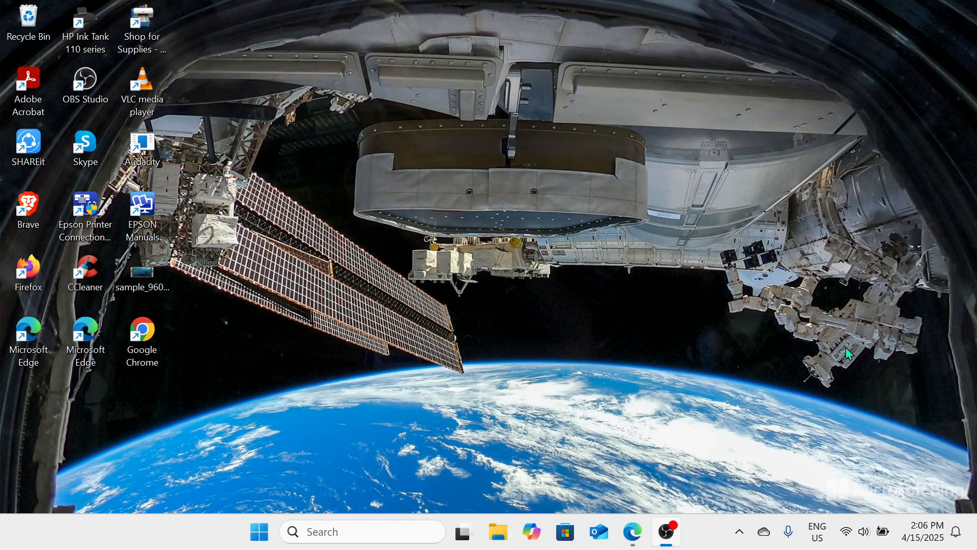